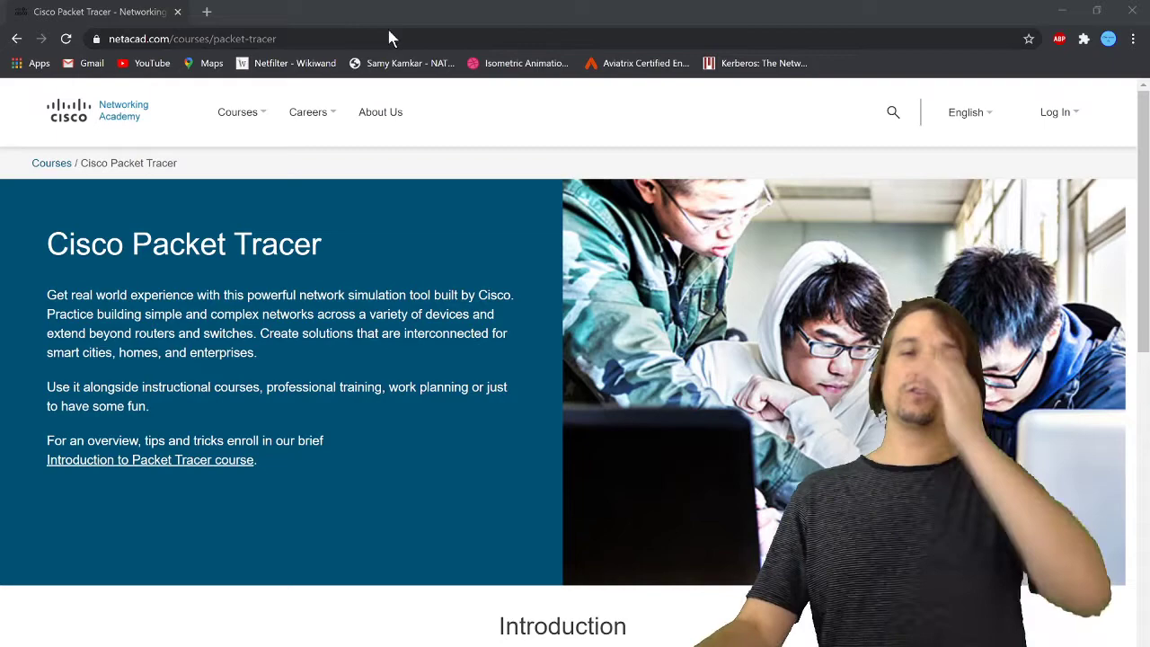
Open the Intro to Packet Tracer course page from its Learn More card and return to the top.
mouse_move(421, 3)
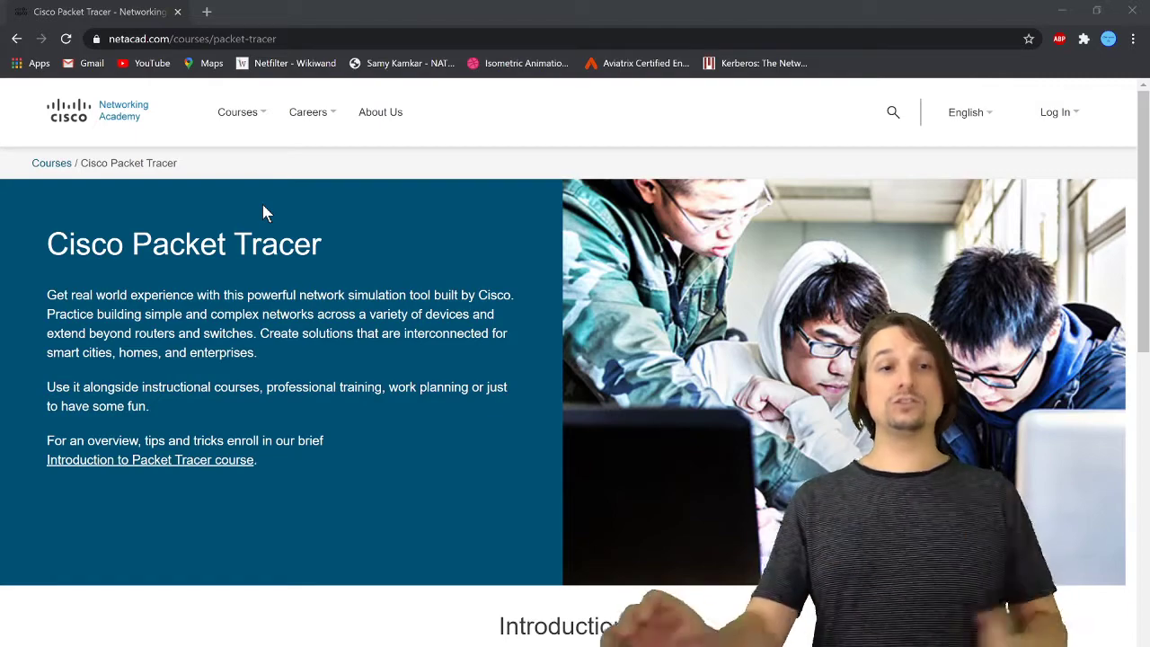
mouse_move(243, 122)
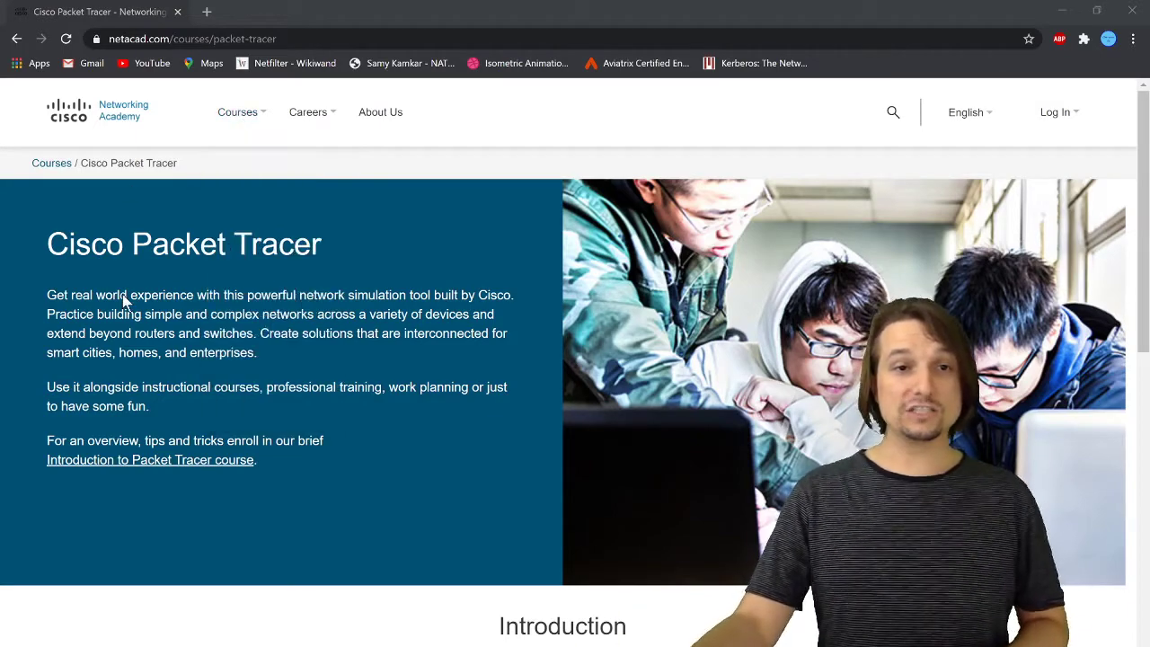
scroll(129, 301, "down", 6)
scroll(129, 306, "down", 3)
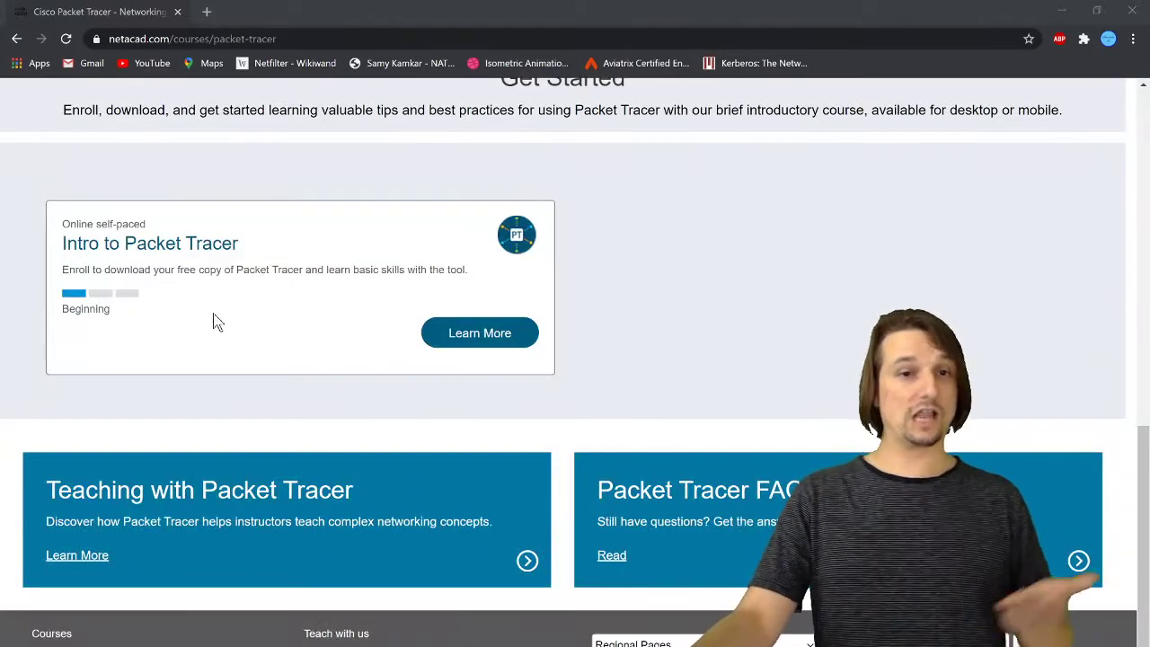
left_click(481, 342)
left_click(478, 345)
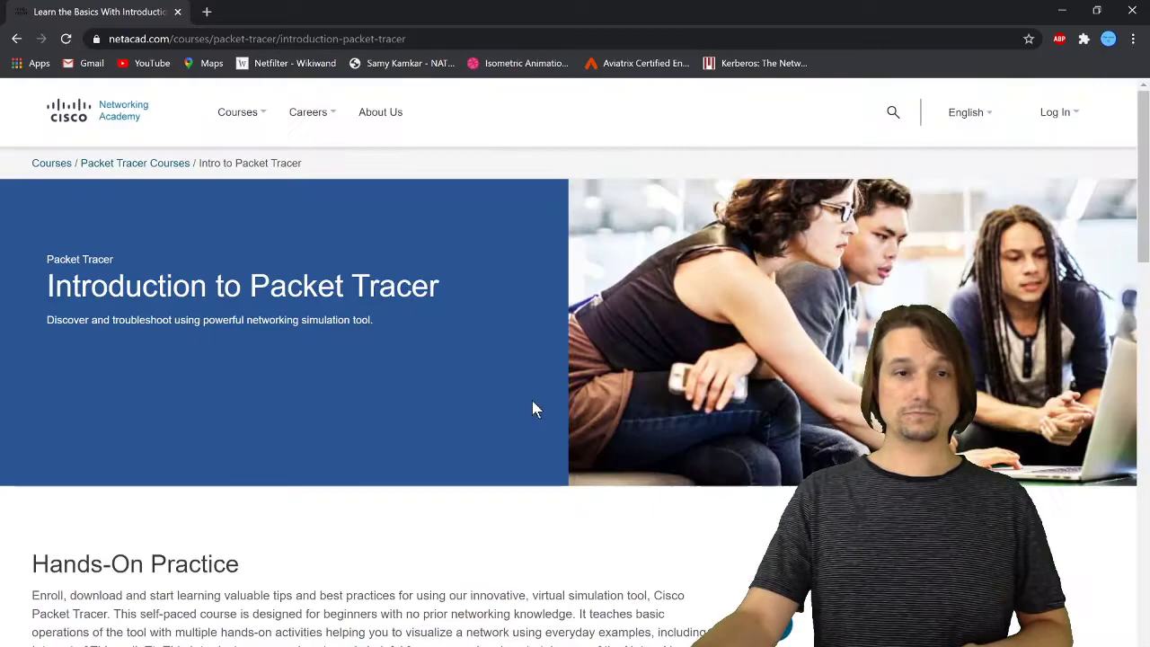
scroll(474, 419, "down", 2)
scroll(474, 419, "down", 3)
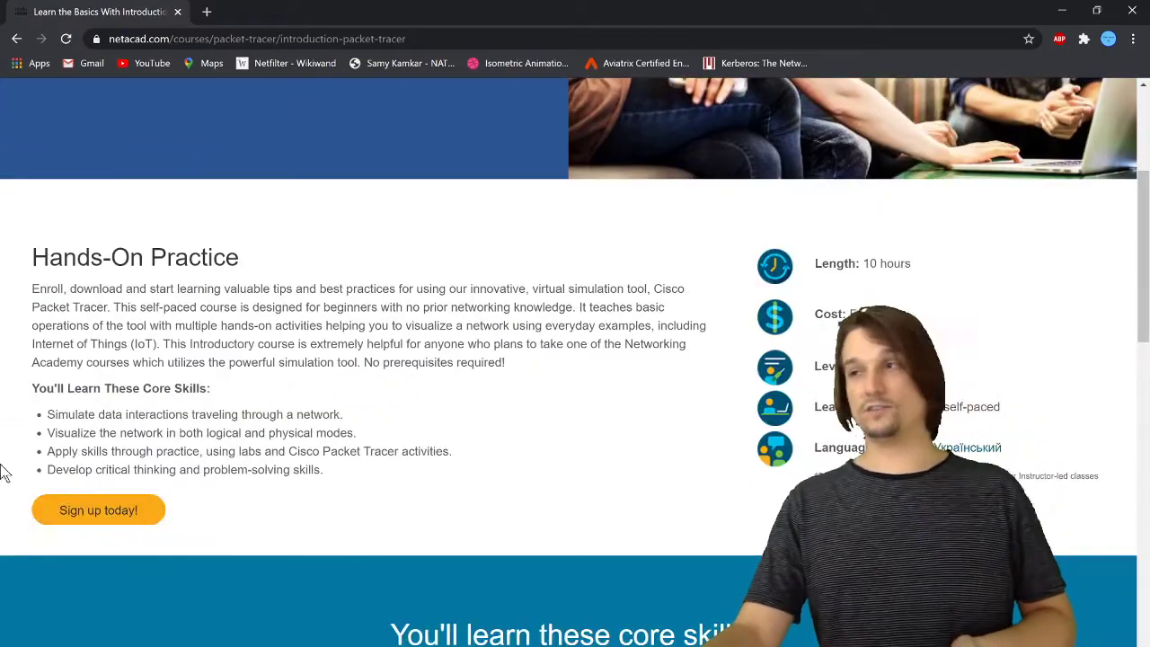
scroll(139, 461, "down", 4)
scroll(139, 461, "up", 8)
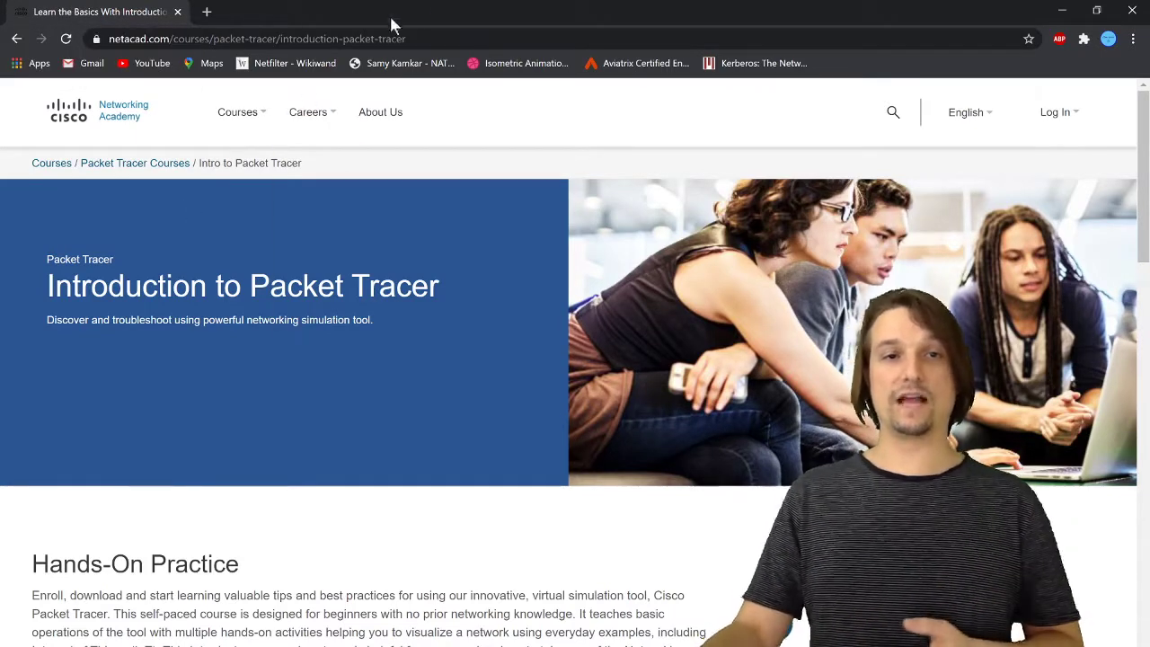
Bring the Cisco Packet Tracer window with its empty Logical workspace to the front.
mouse_move(483, 3)
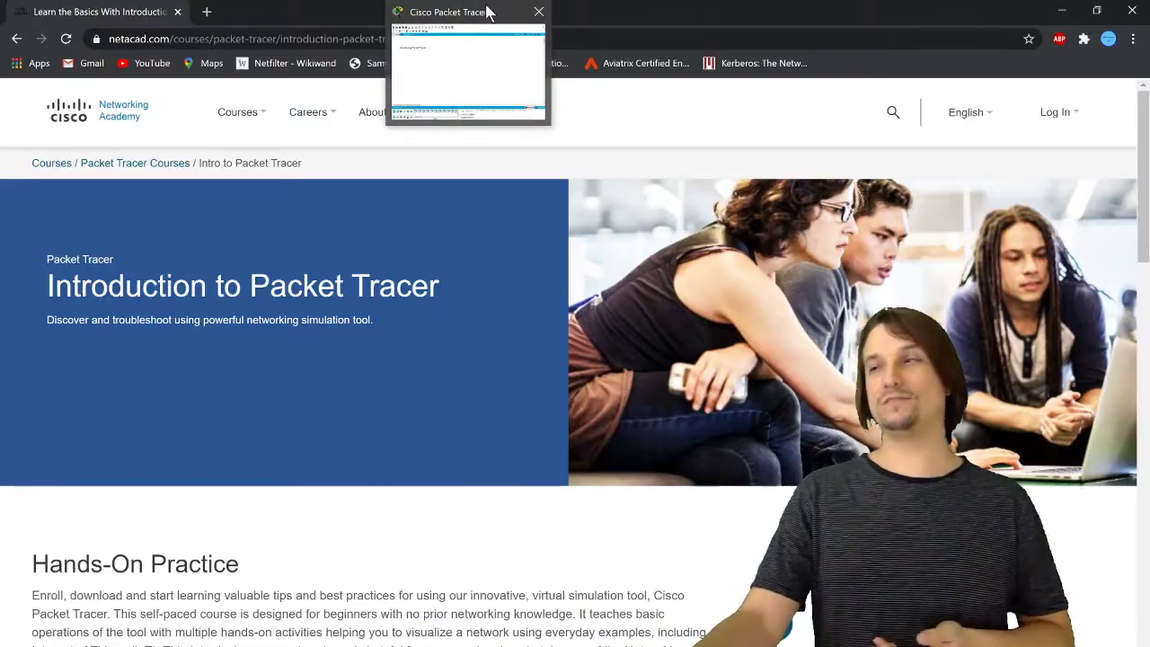
left_click(476, 50)
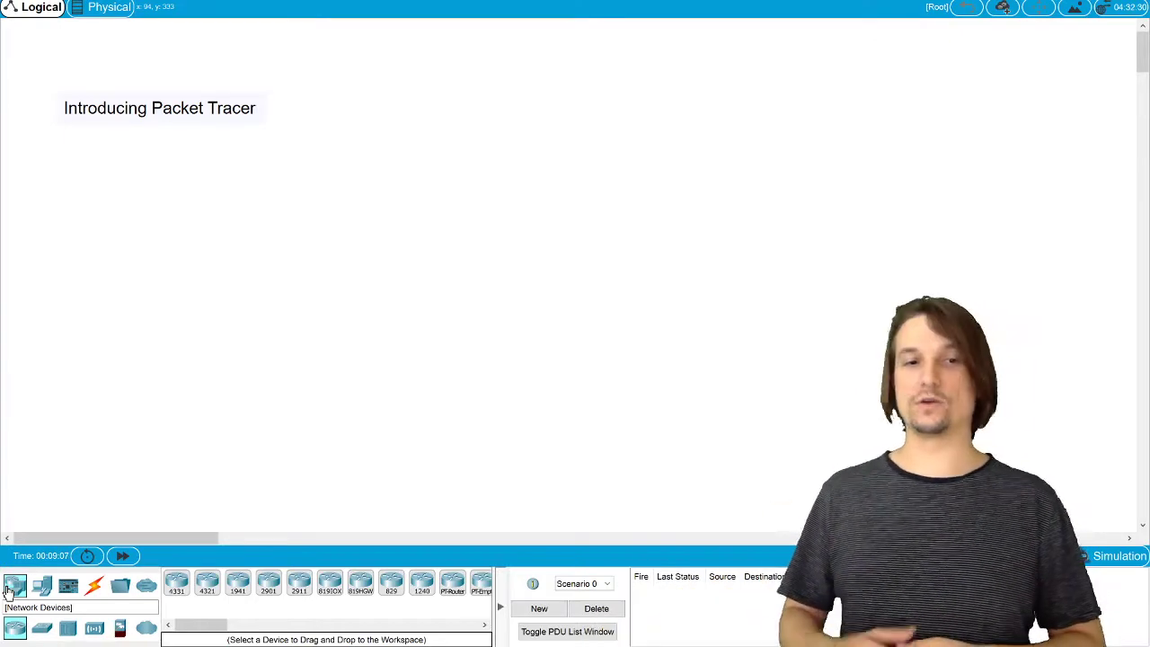
Add two generic PCs, PC0 and PC1, and drag them level below the intro note.
left_click(42, 585)
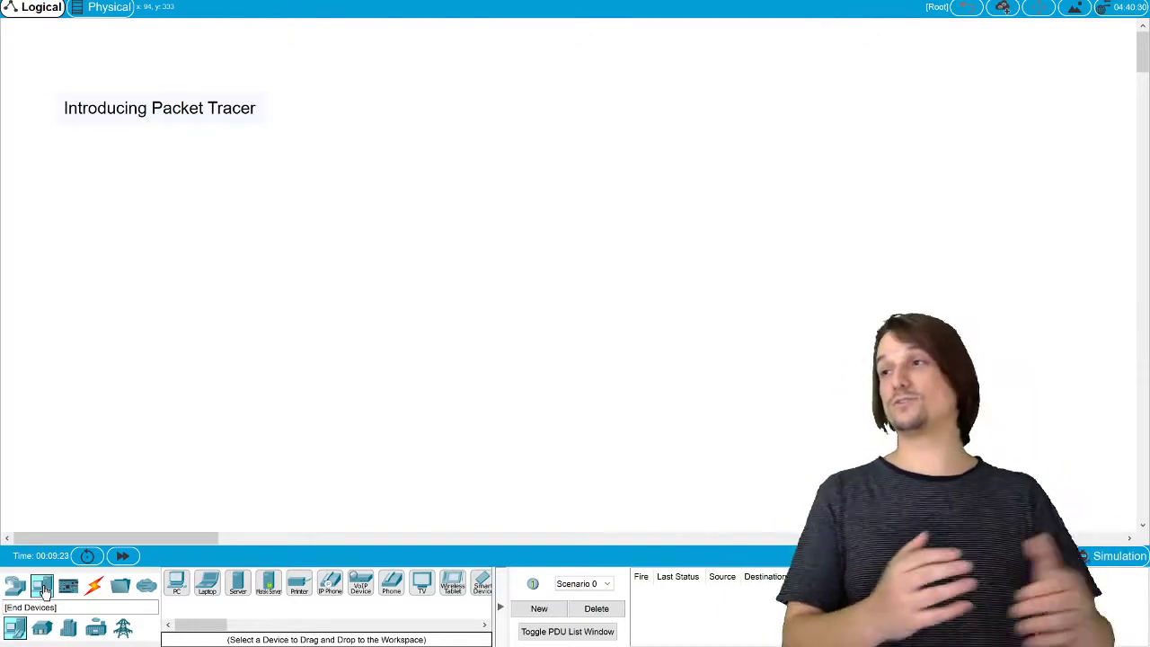
left_click(180, 595)
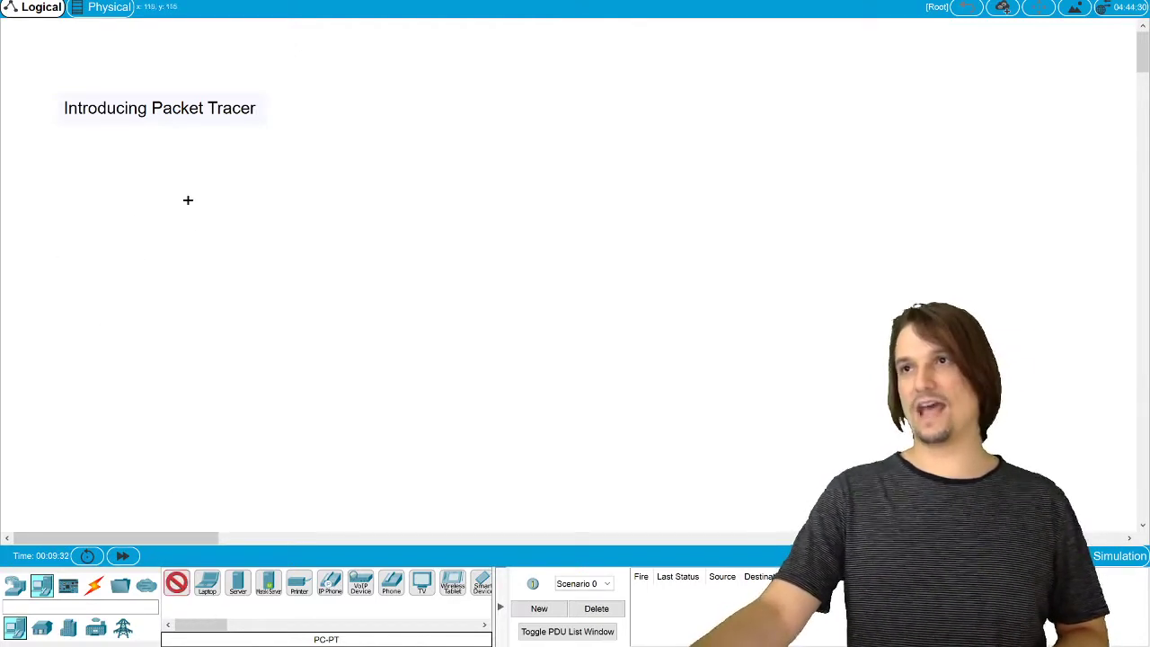
left_click(79, 196)
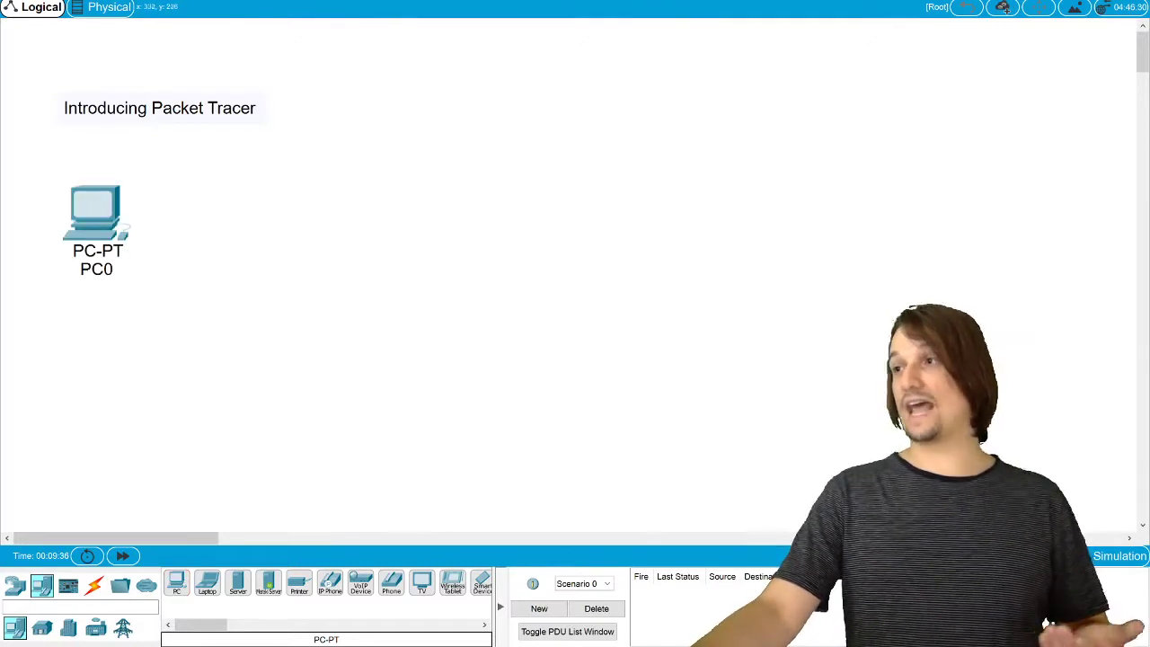
left_click(178, 585)
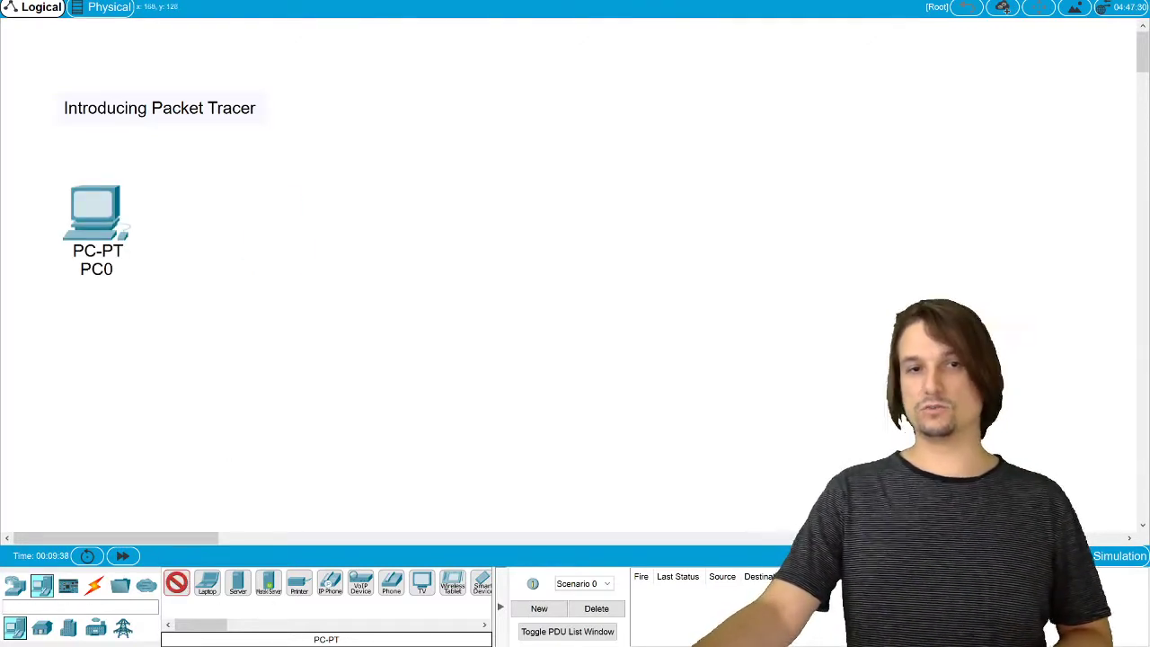
left_click(260, 210)
left_click_drag(274, 225, 366, 316)
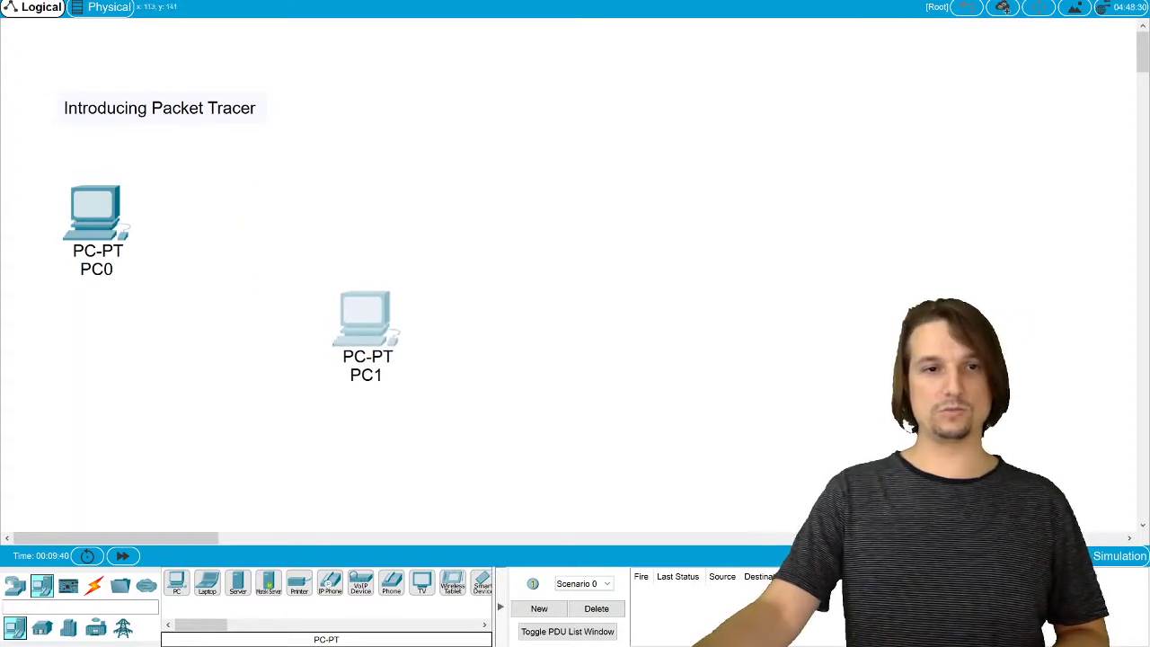
left_click_drag(96, 214, 112, 310)
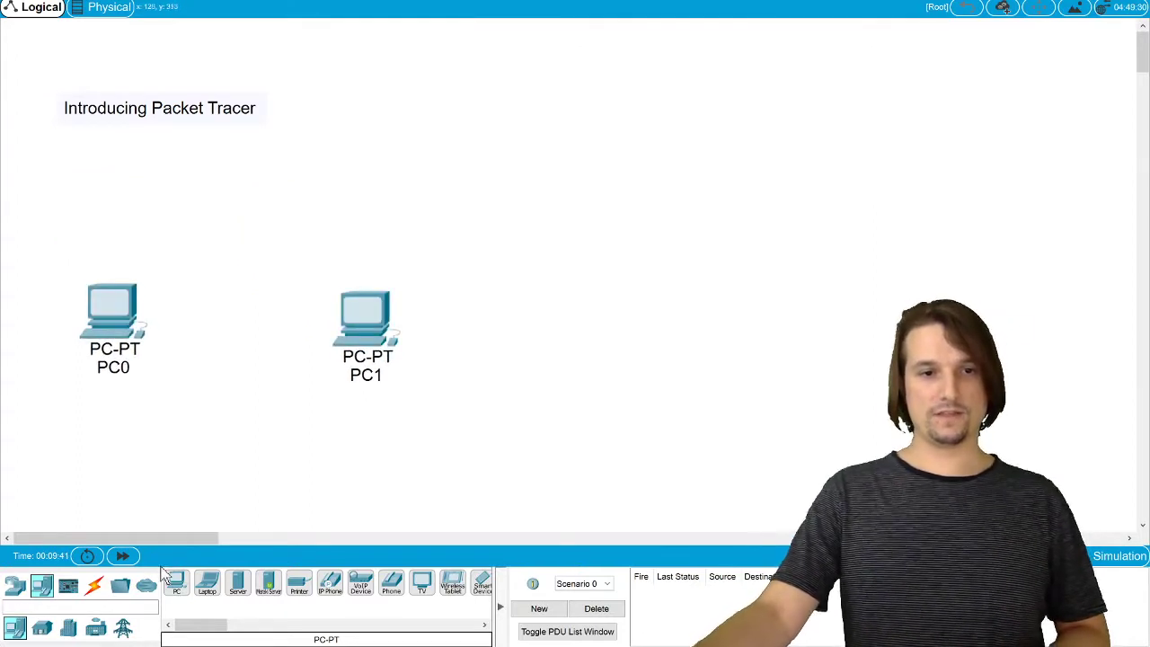
Place a 2960-24TT switch, Switch0, above and between PC0 and PC1.
left_click(21, 592)
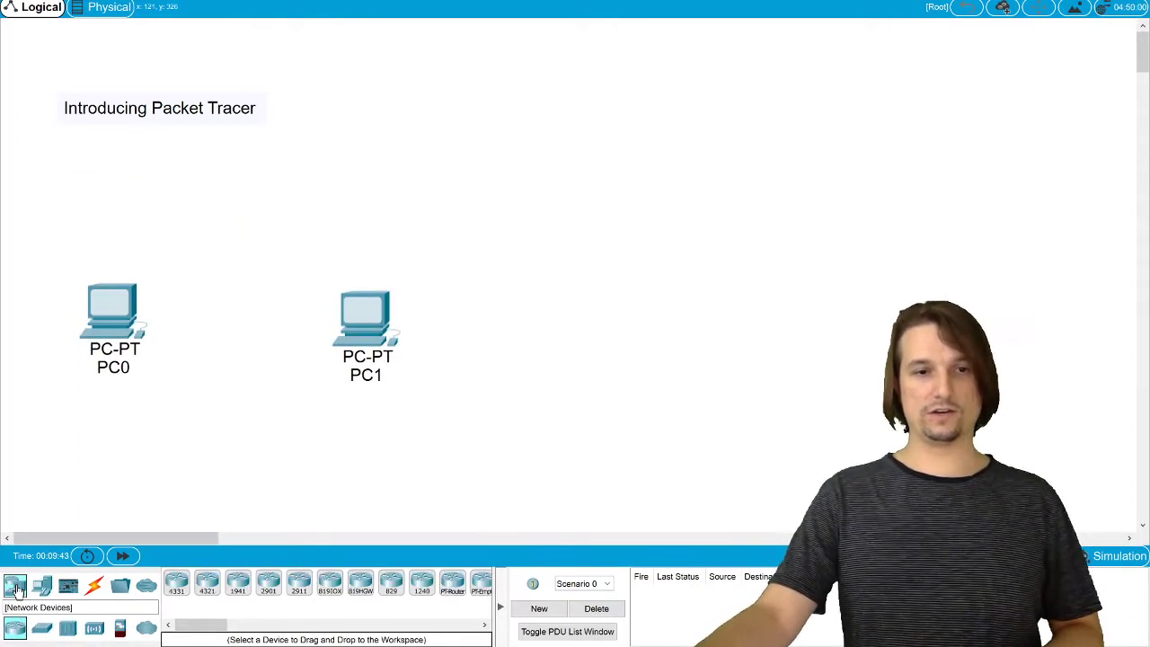
left_click(54, 632)
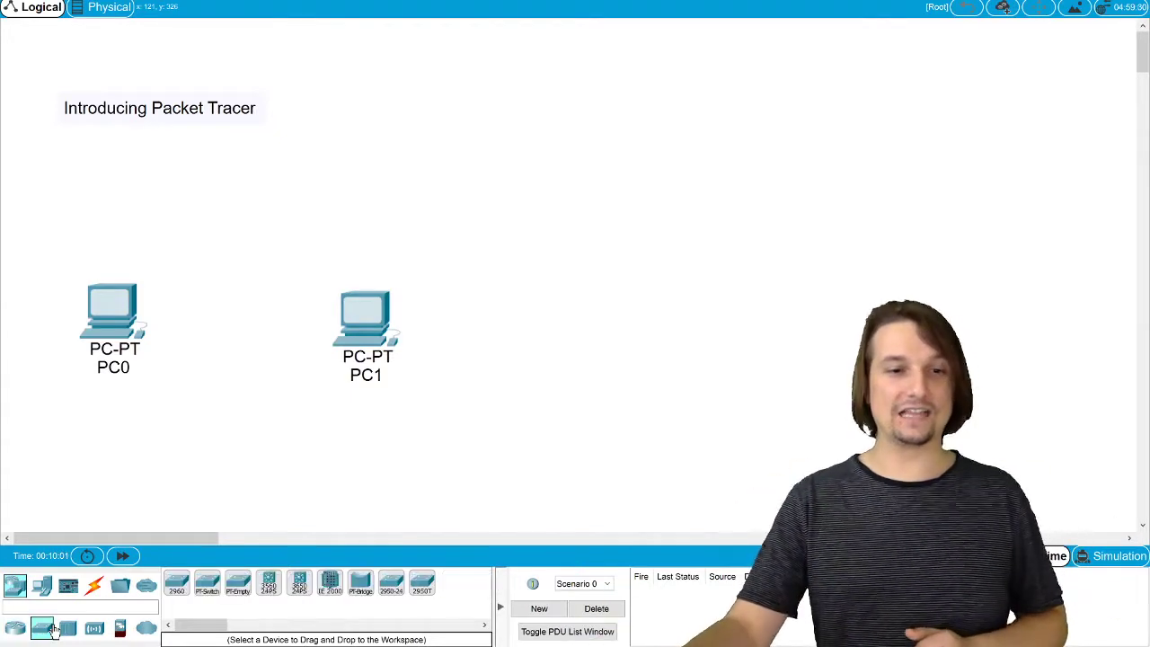
left_click(177, 584)
left_click(226, 217)
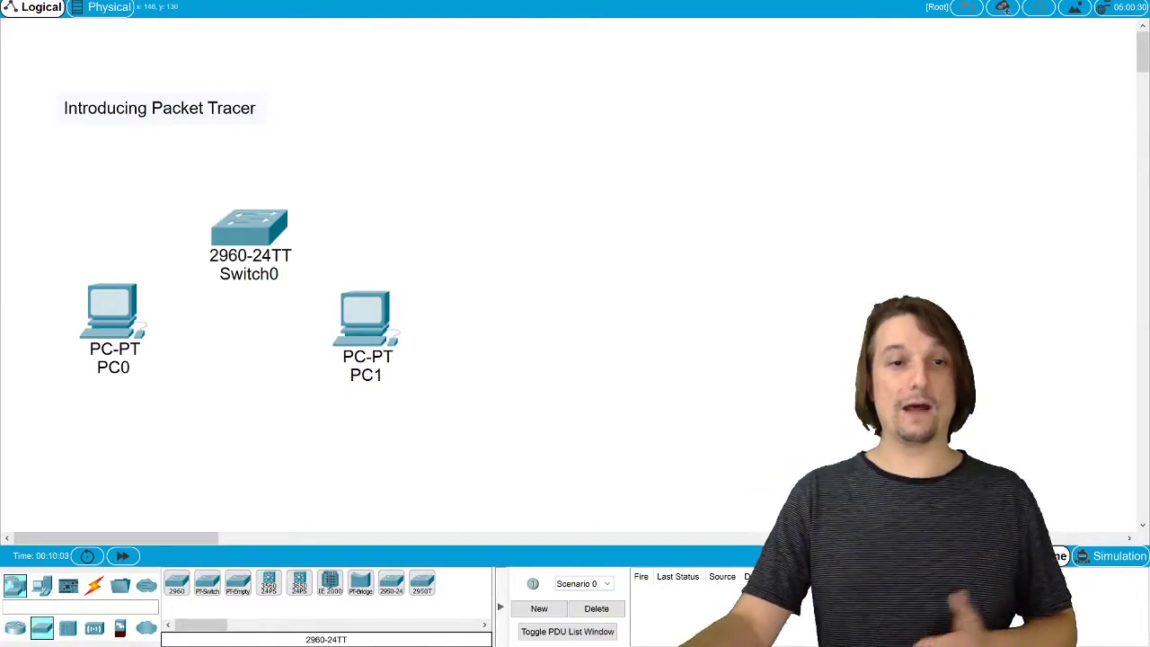
left_click_drag(249, 226, 246, 205)
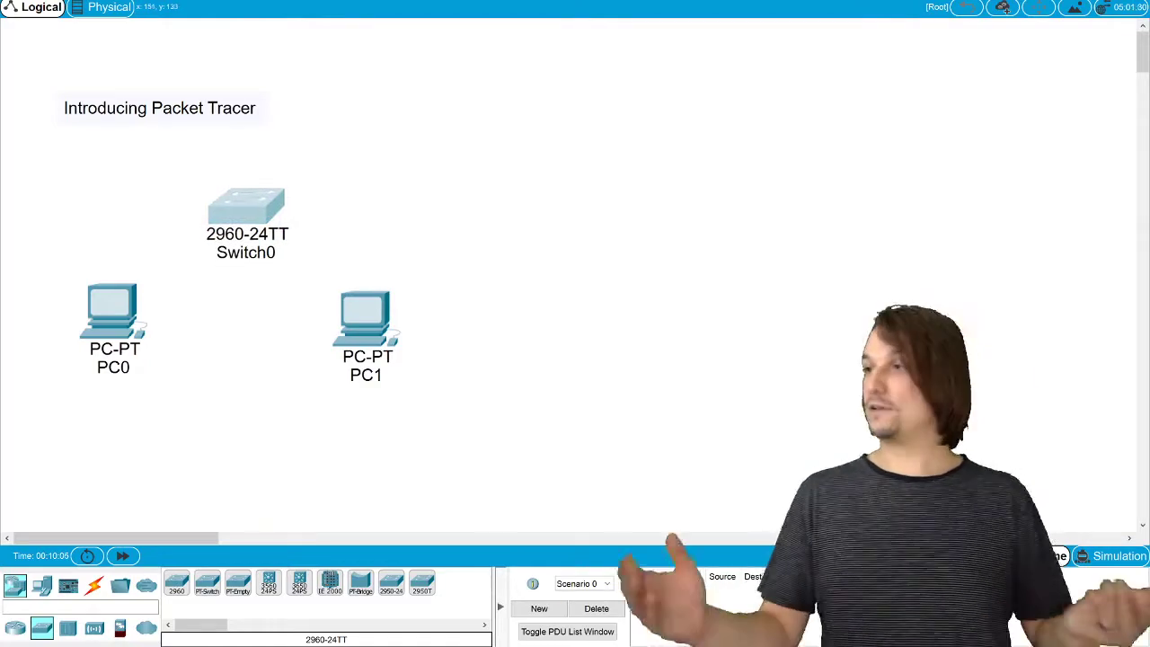
mouse_move(246, 205)
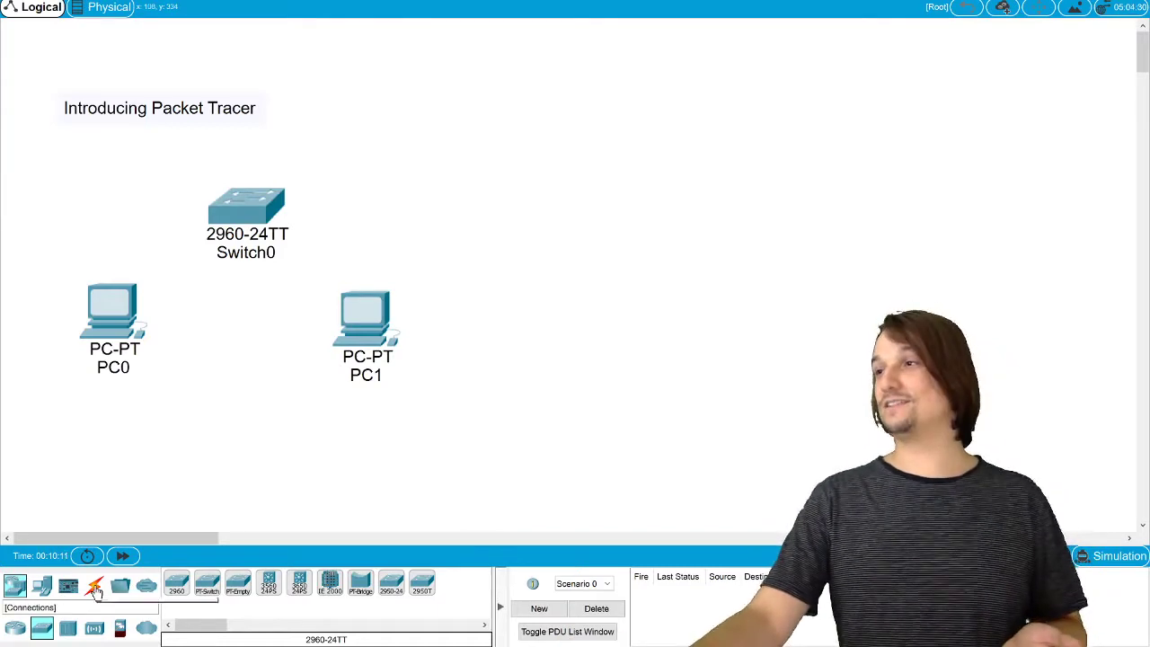
Run a copper straight-through cable from PC0 FastEthernet0 to Switch0 FastEthernet0/1.
left_click(95, 589)
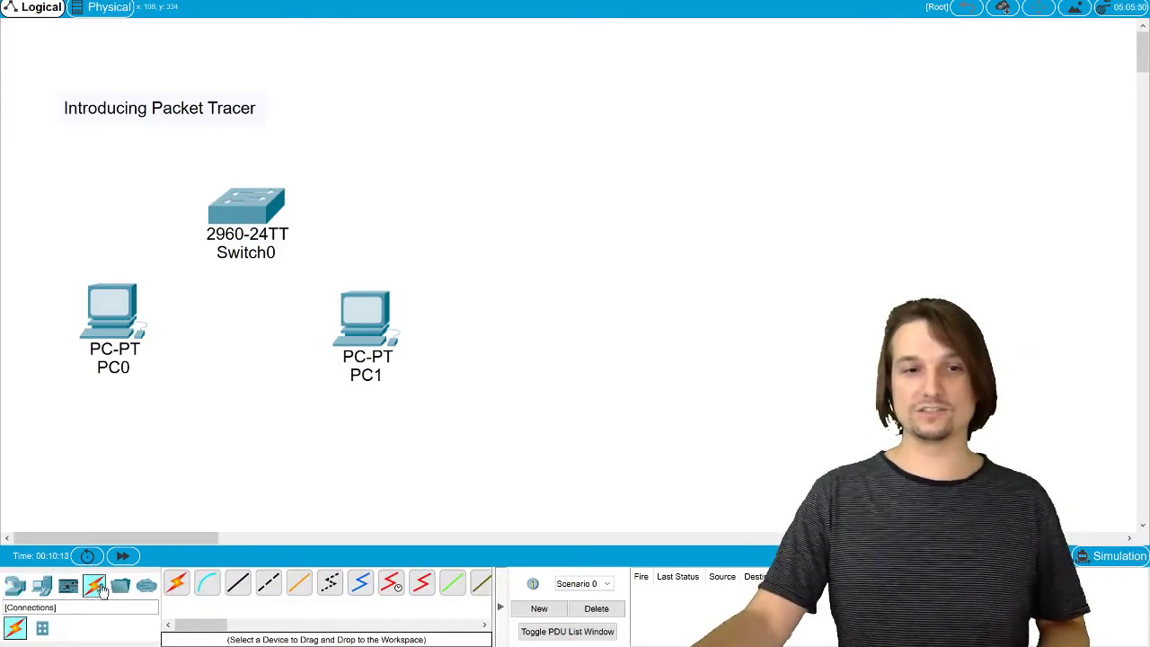
left_click(239, 585)
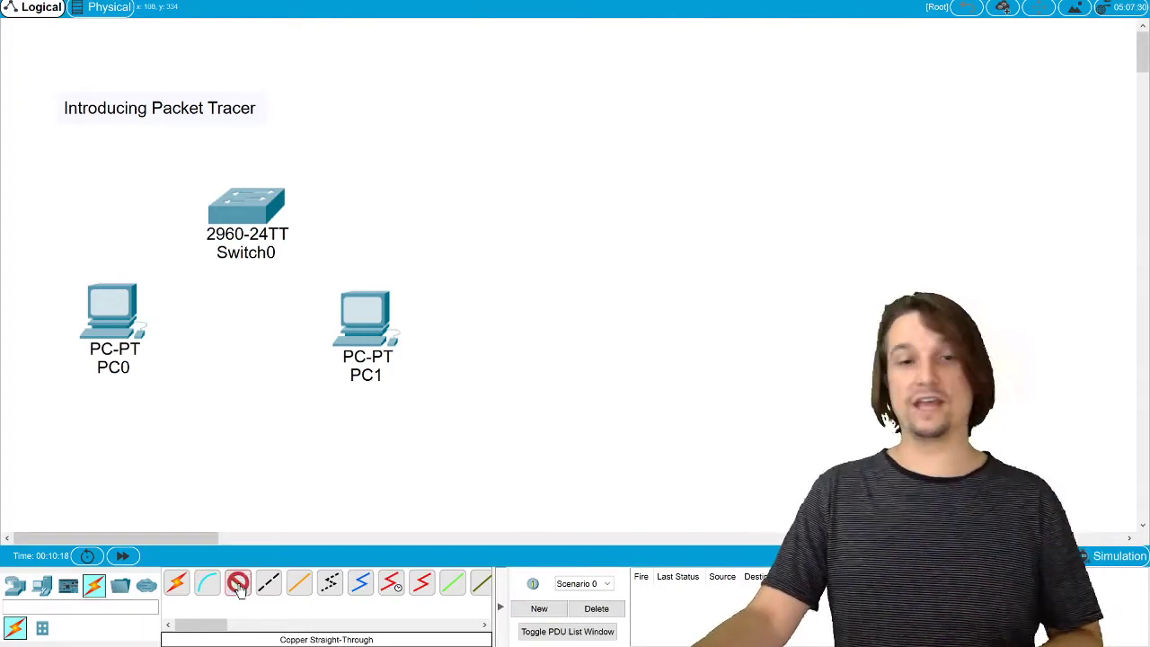
left_click(114, 308)
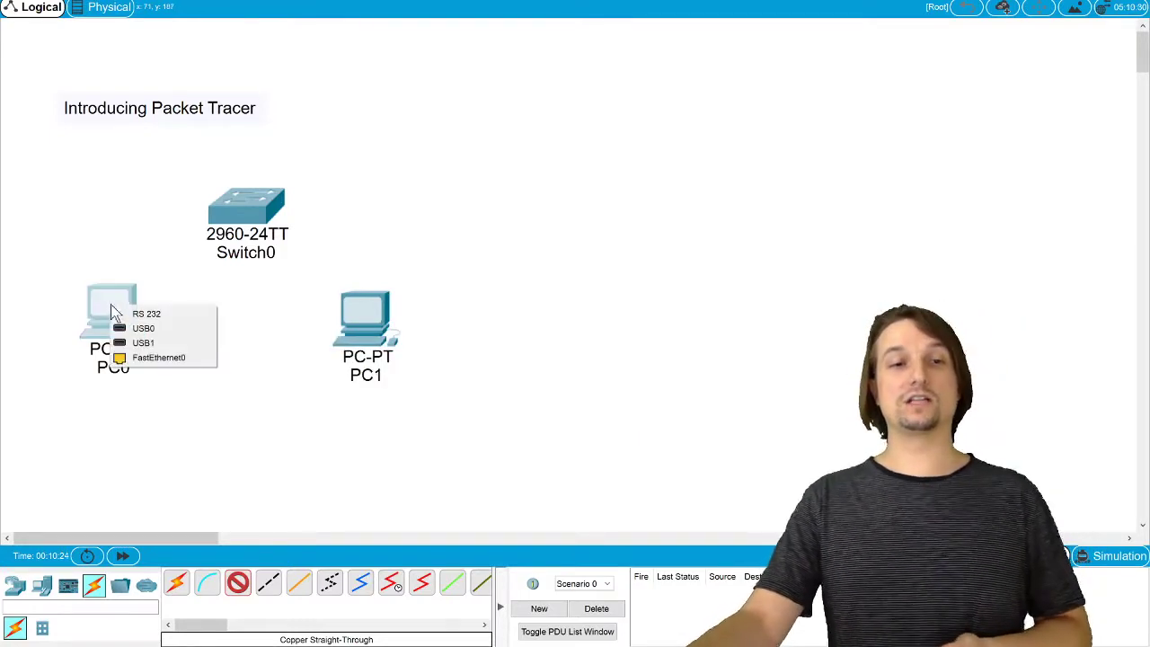
left_click(165, 358)
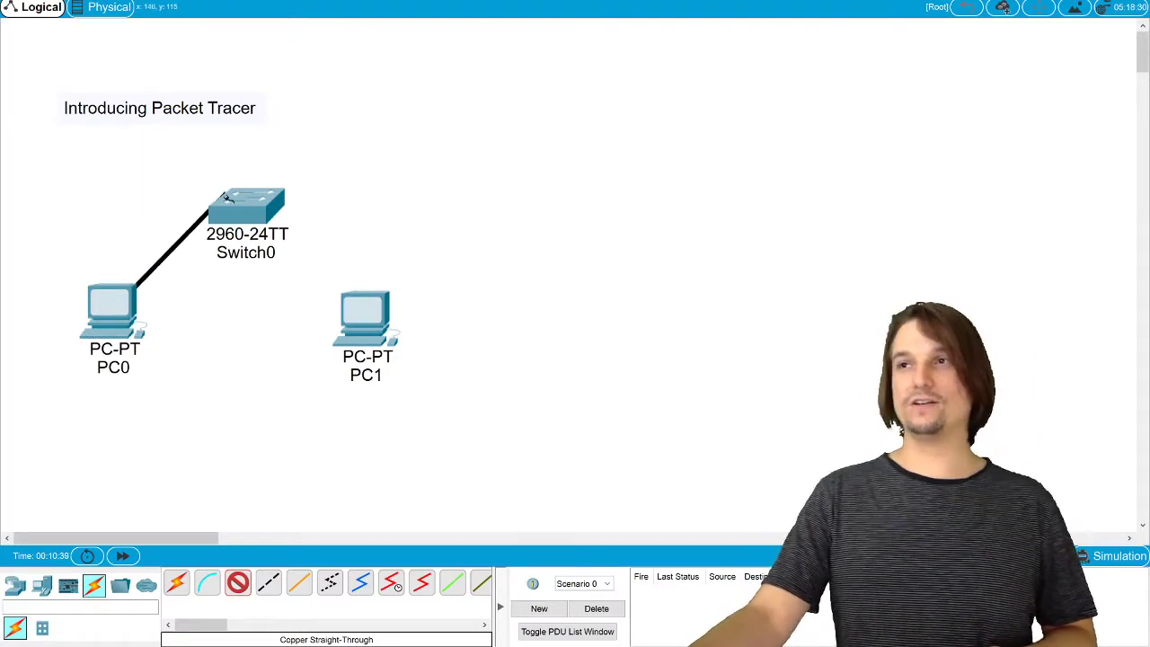
left_click(251, 208)
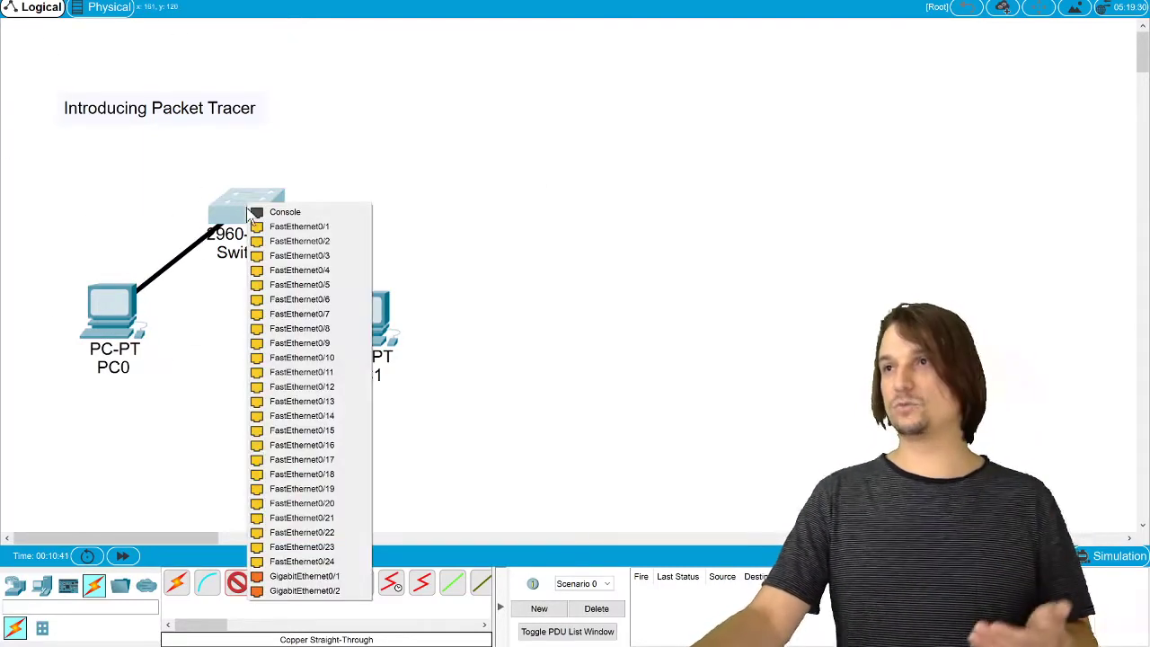
left_click(296, 226)
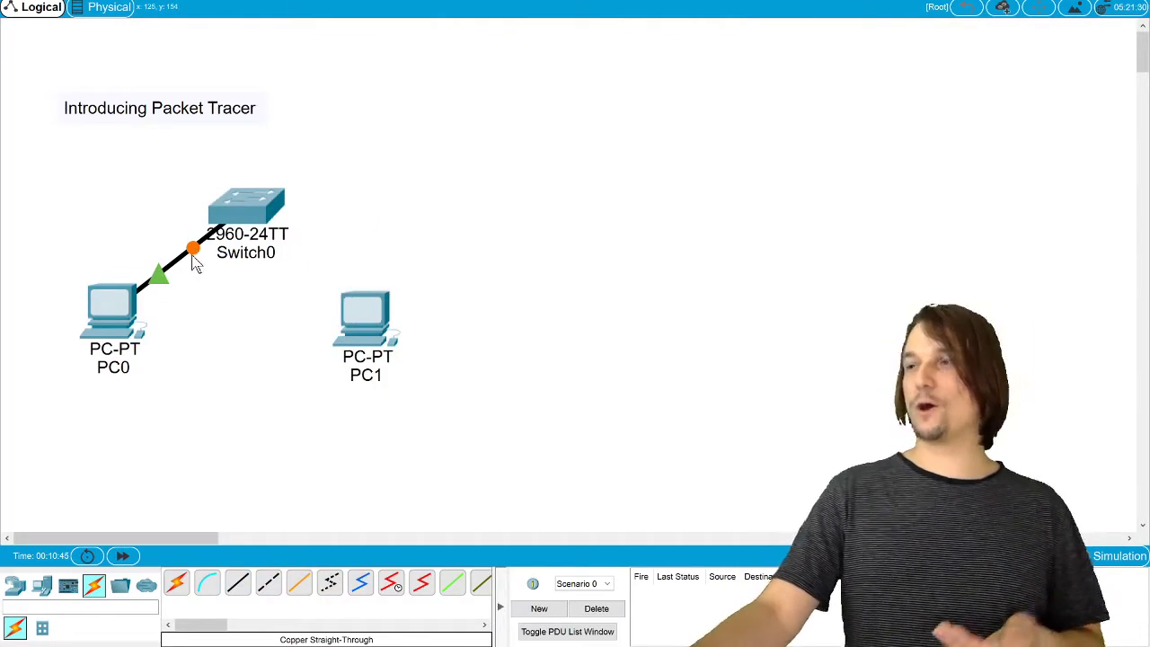
mouse_move(192, 254)
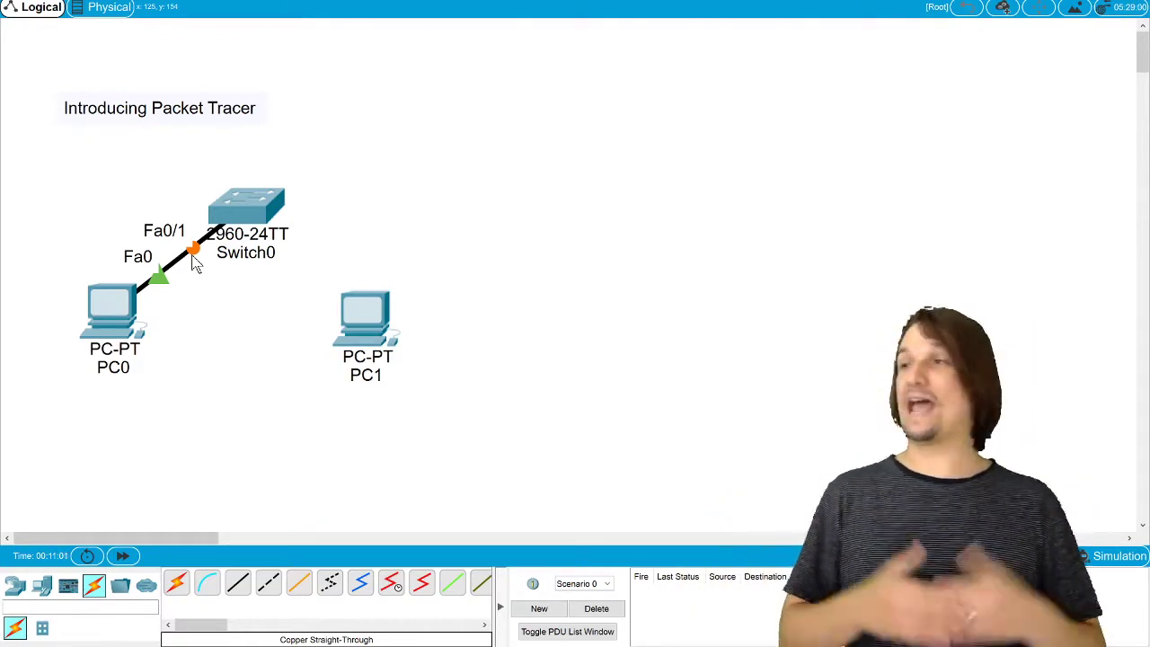
Fast-forward time until the PC0–Switch0 link turns green, then pick another straight-through cable.
left_click(122, 555)
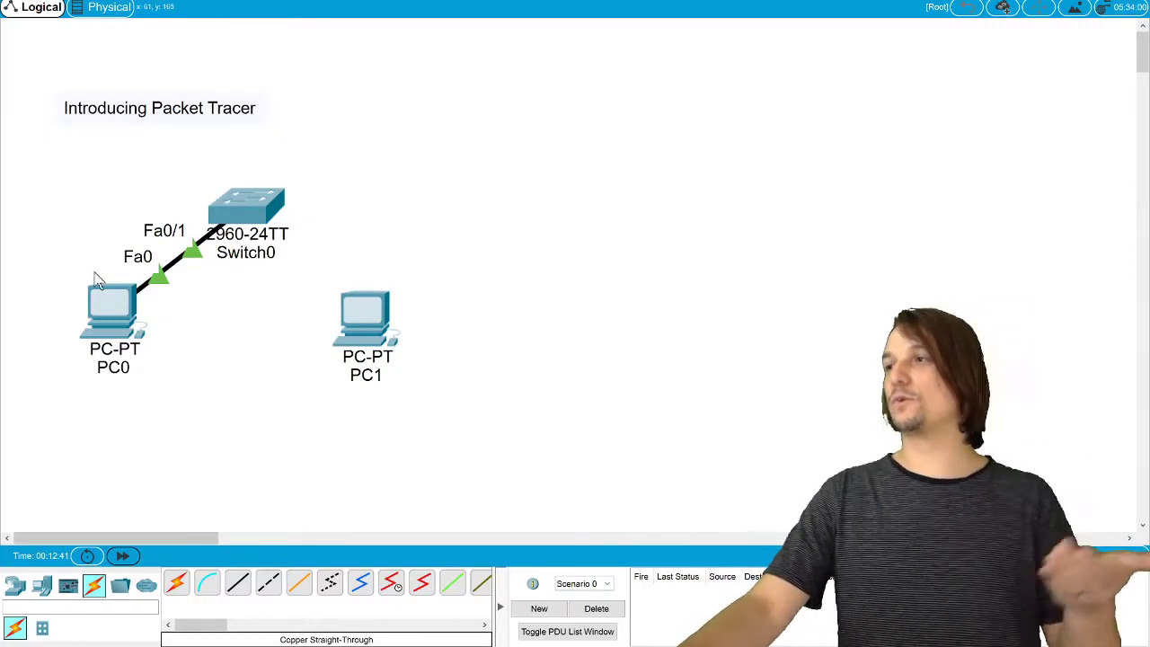
left_click(238, 584)
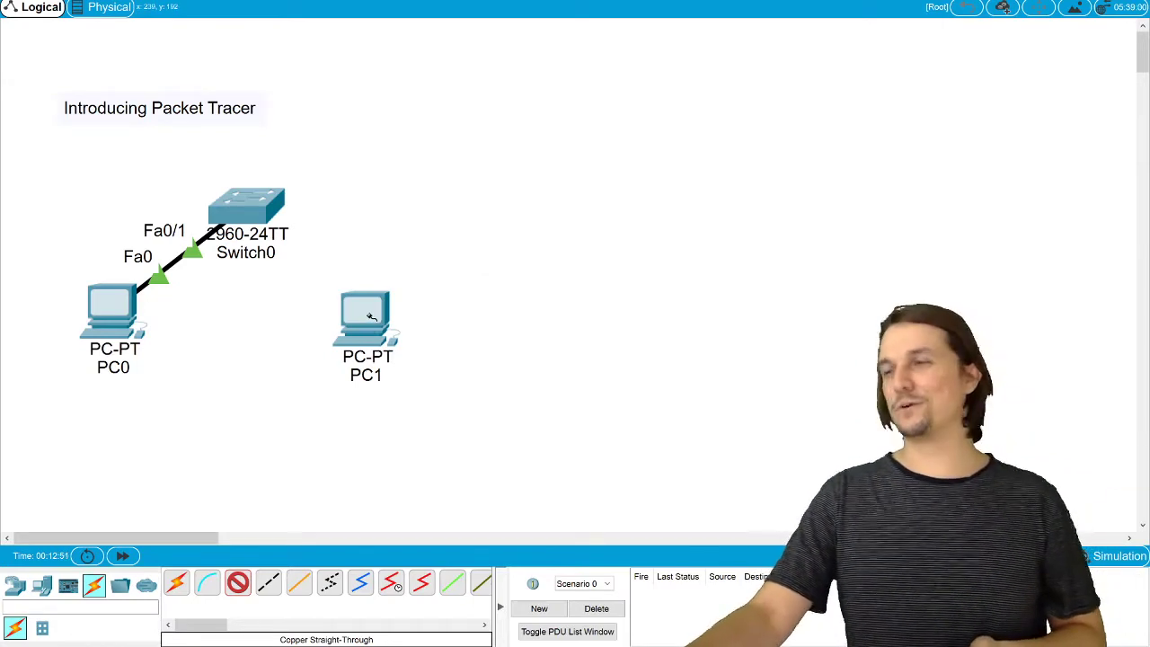
Cable PC1 FastEthernet0 to Switch0 FastEthernet0/2 and shift PC1 down and left.
mouse_move(369, 319)
left_click(415, 365)
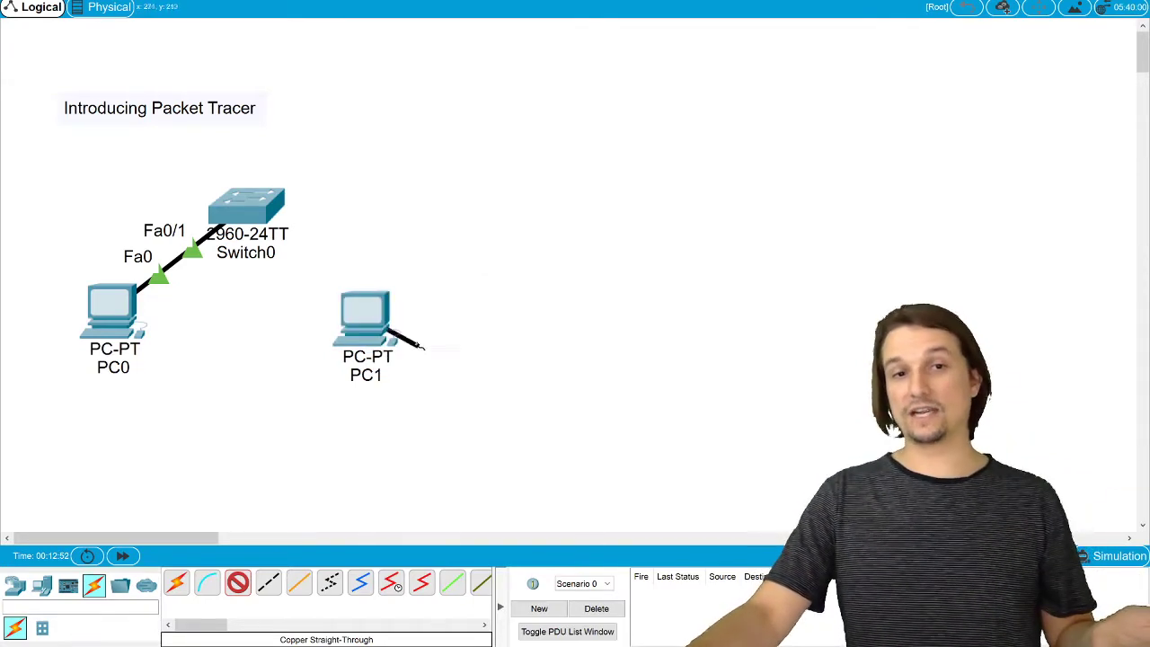
left_click(251, 201)
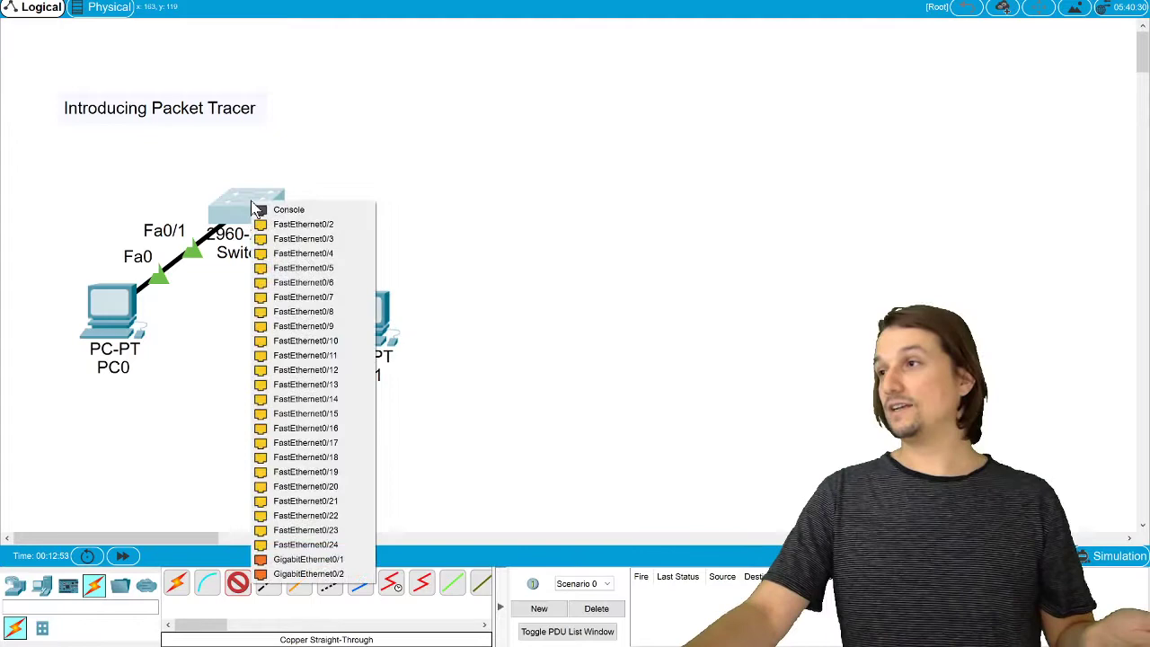
left_click(314, 226)
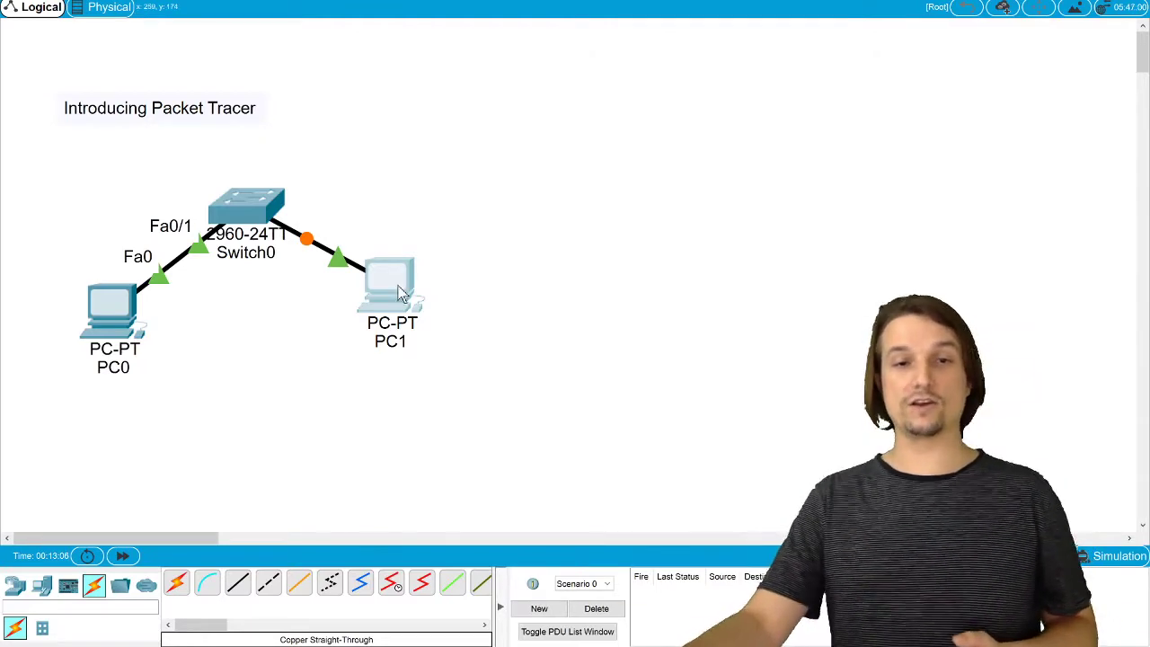
left_click_drag(396, 284, 382, 303)
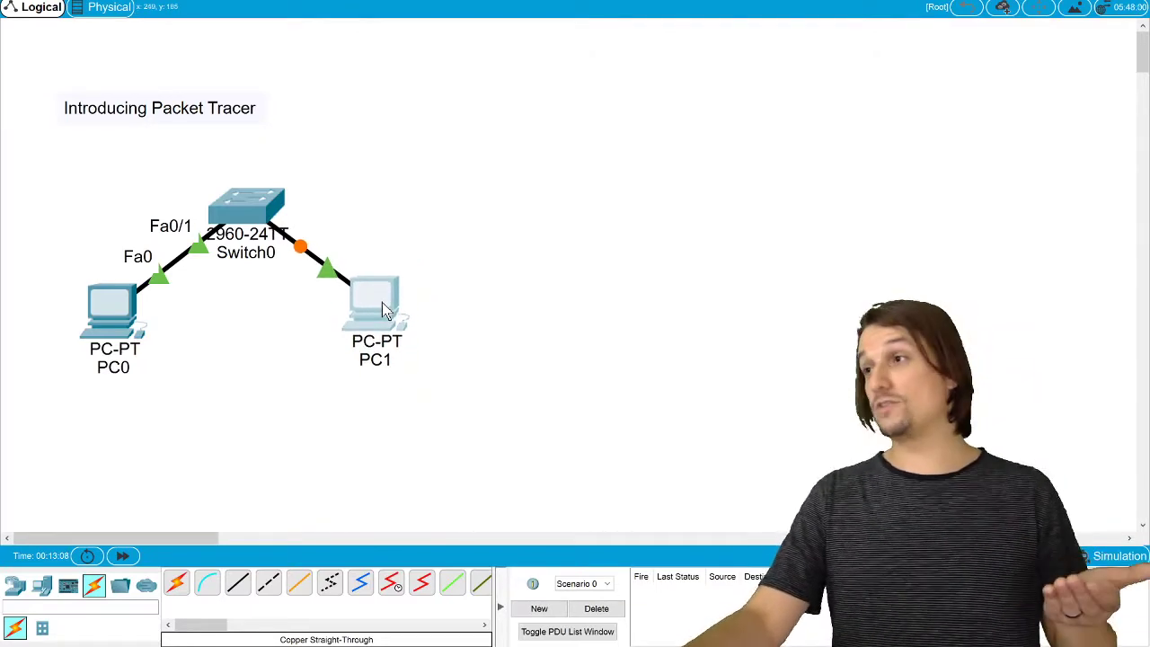
Open PC0's window and scroll through its Physical Device View.
left_click(114, 335)
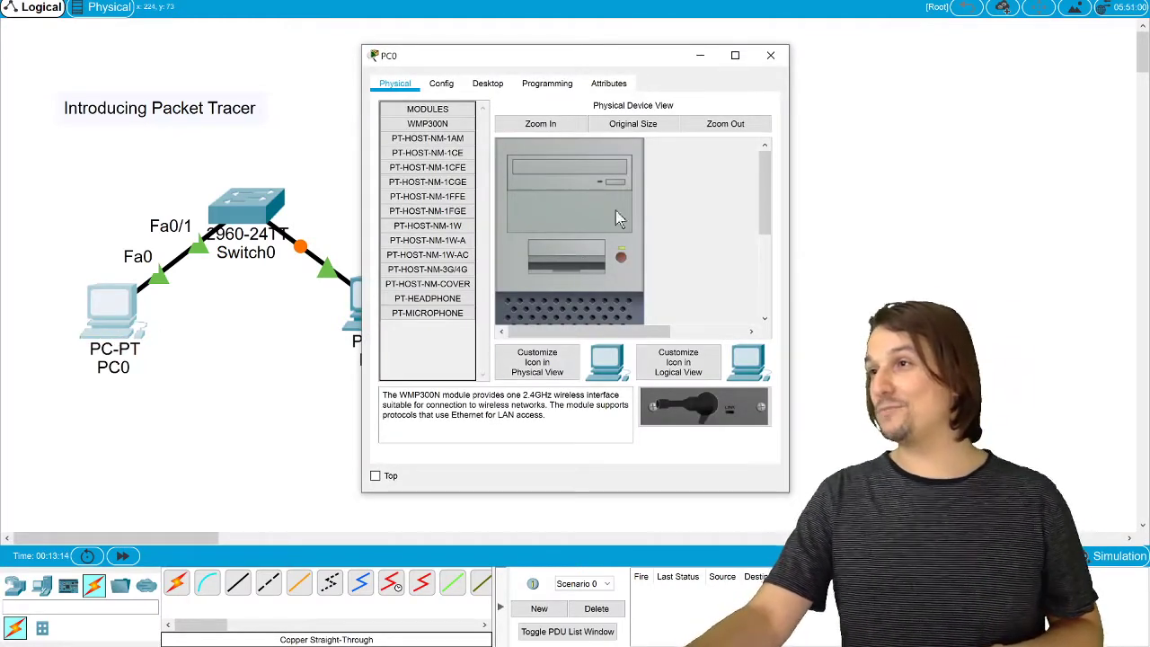
scroll(676, 218, "down", 5)
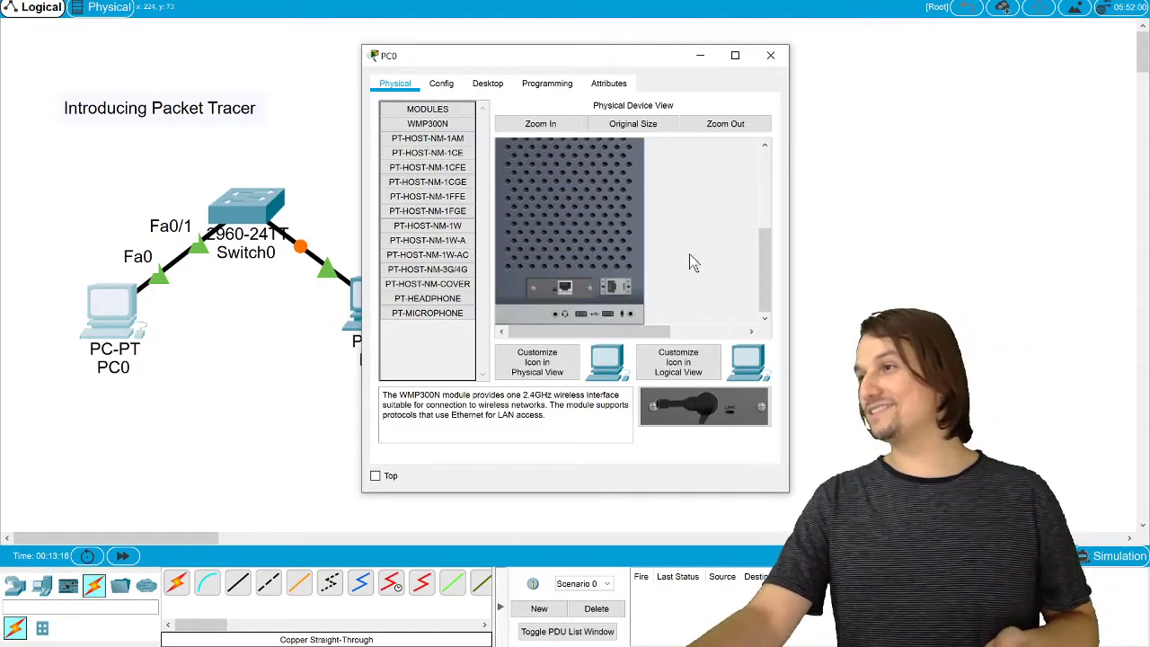
scroll(672, 291, "up", 3)
scroll(652, 236, "down", 3)
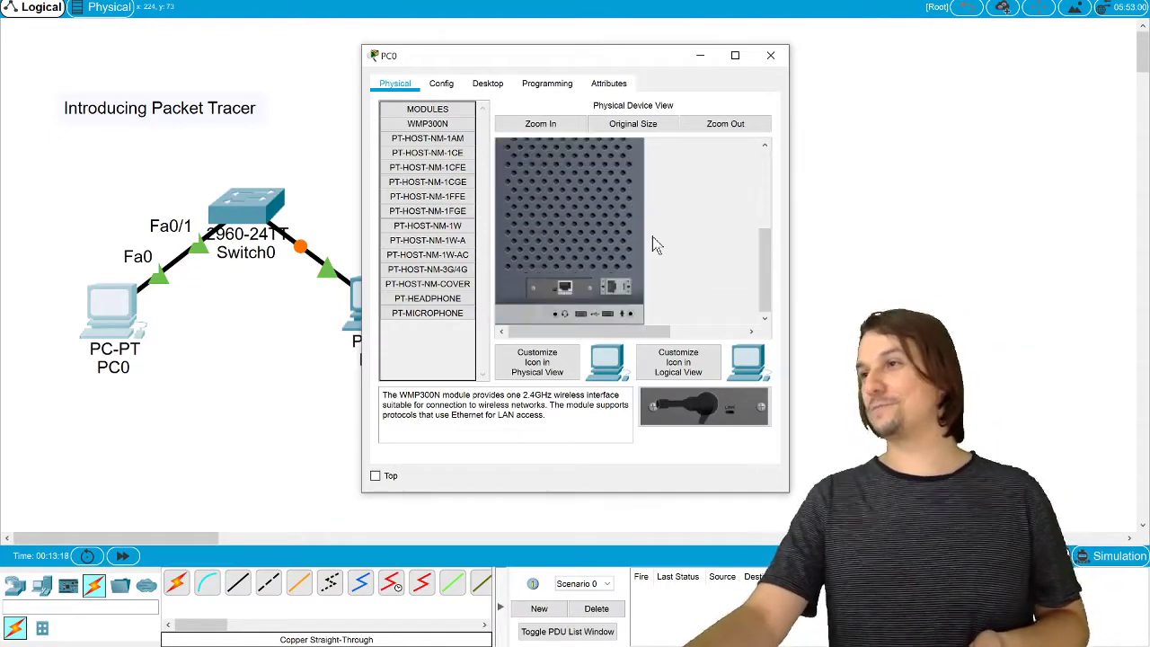
scroll(667, 239, "up", 3)
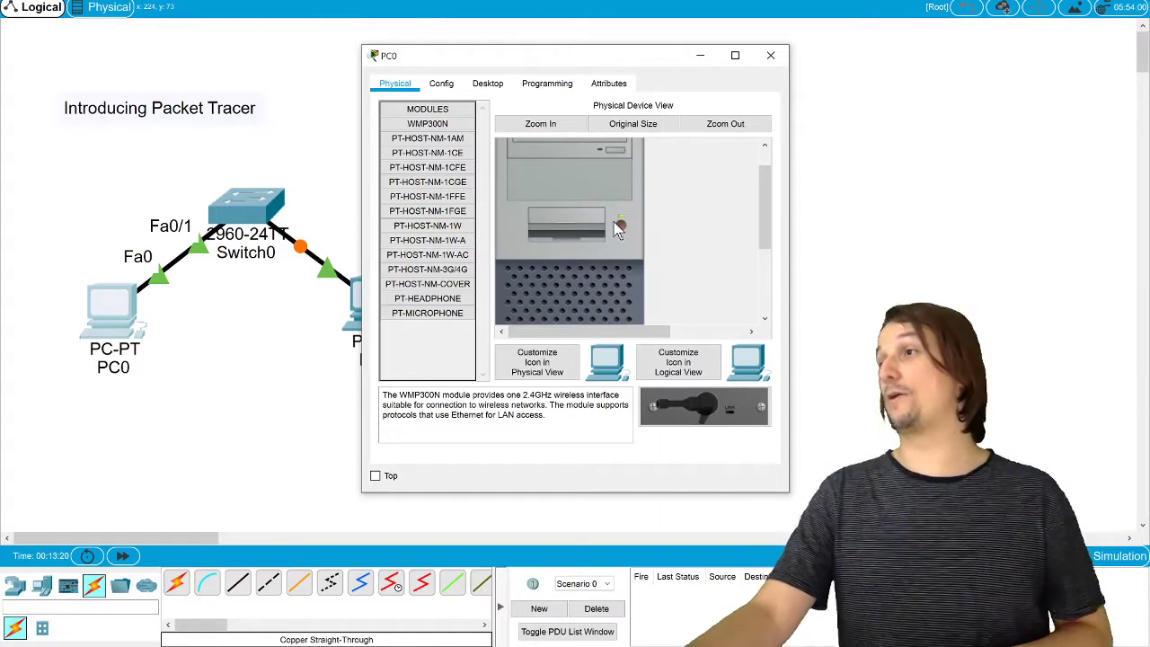
scroll(618, 228, "down", 3)
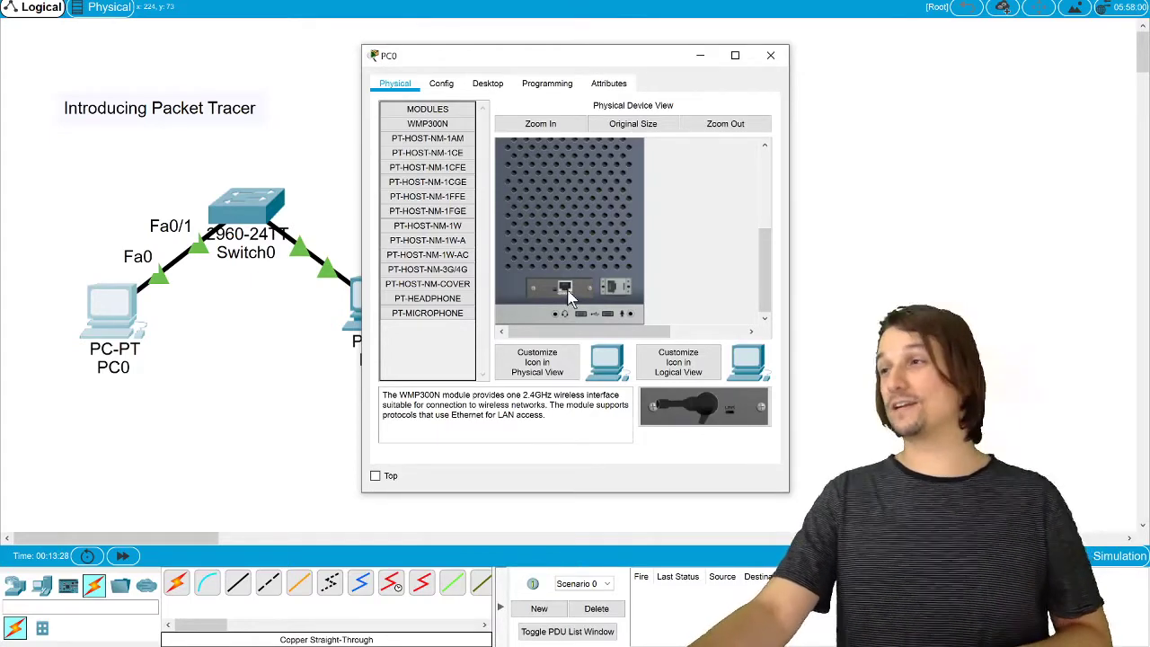
scroll(570, 294, "up", 3)
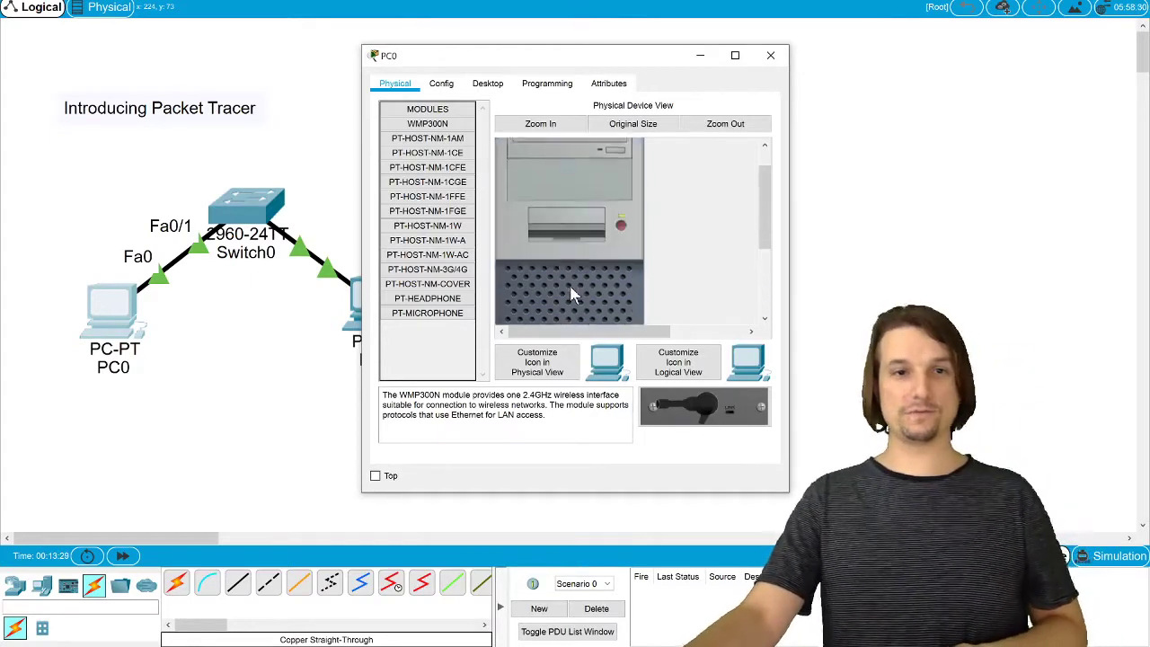
Launch Command Prompt from PC0's Desktop tab.
left_click(488, 85)
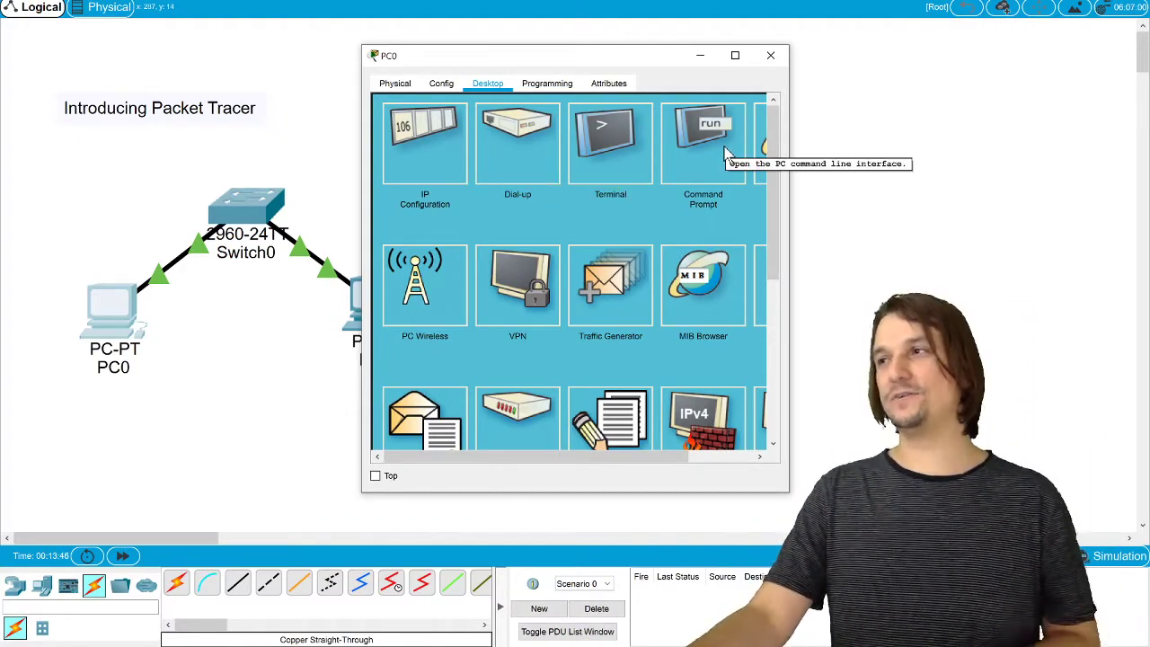
left_click(689, 154)
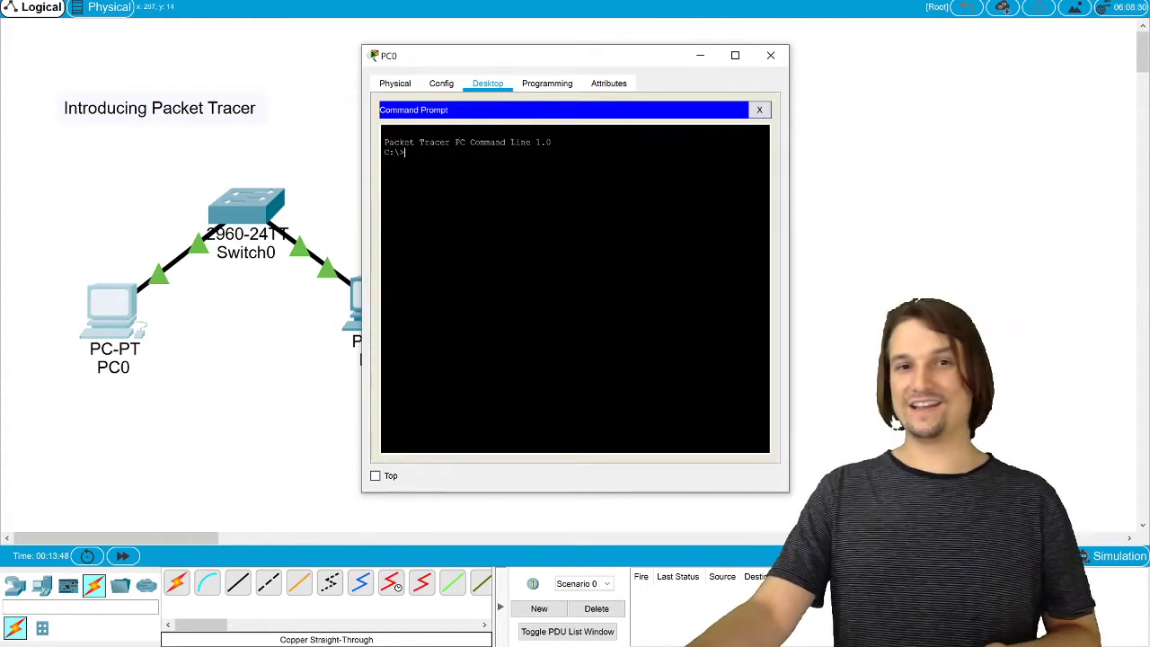
Maximize the PC0 window and run ipconfig, showing 0.0.0.0 for FastEthernet0.
left_click(735, 54)
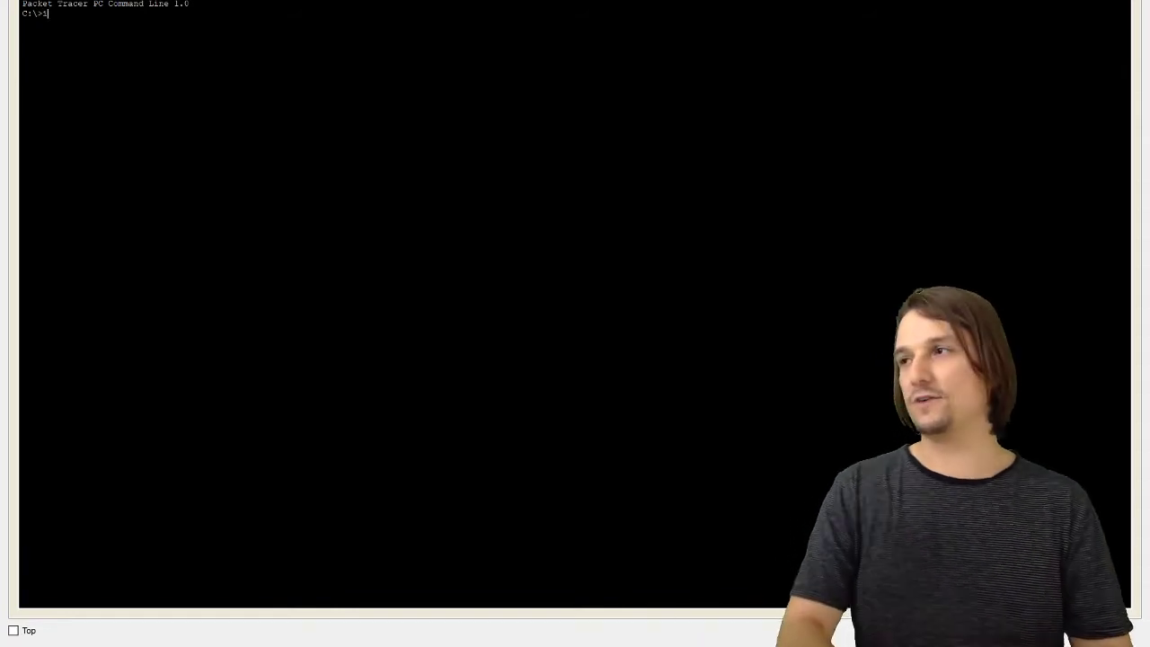
type("pconfig")
key("Return")
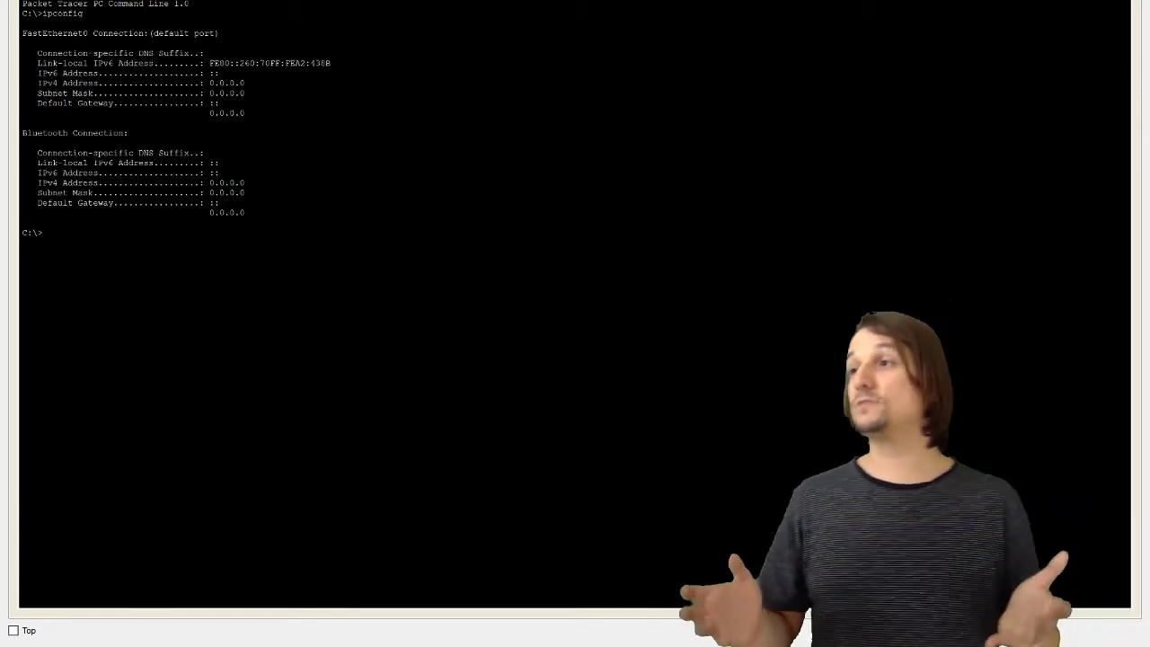